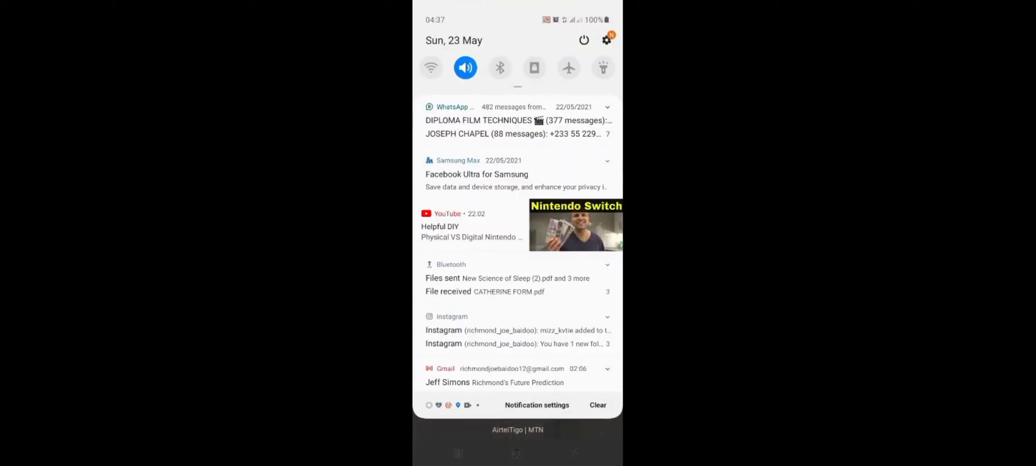
Step: Expand Quick Settings, then collapse the shade back to the GhanaPost GPS map
{"action": "left_click_drag", "start_coordinate": [518, 87], "coordinate": [518, 324]}
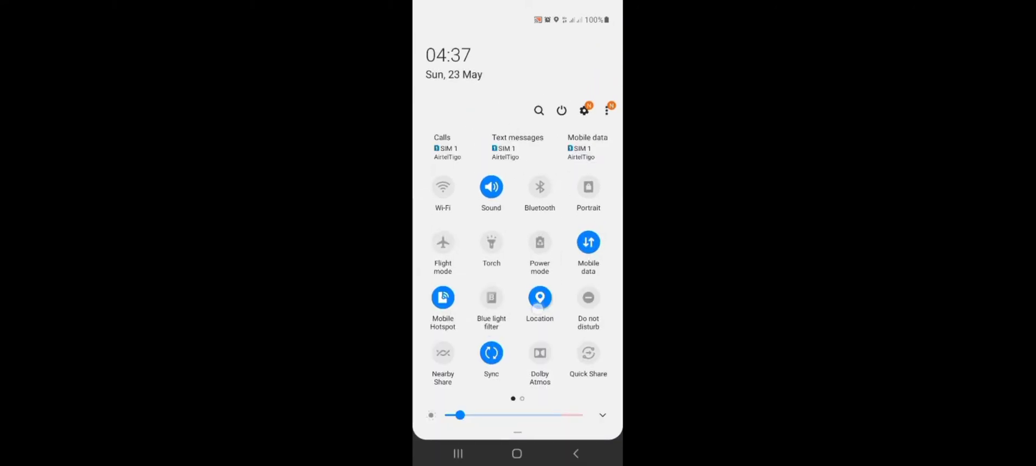
{"action": "left_click", "coordinate": [517, 453]}
{"action": "left_click_drag", "start_coordinate": [518, 378], "coordinate": [517, 108]}
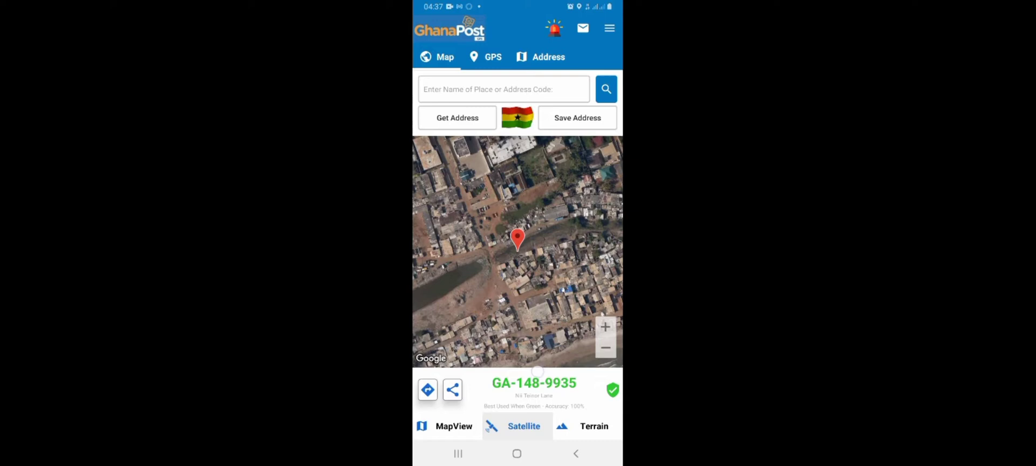
{"action": "left_click", "coordinate": [534, 383]}
{"action": "left_click", "coordinate": [558, 380]}
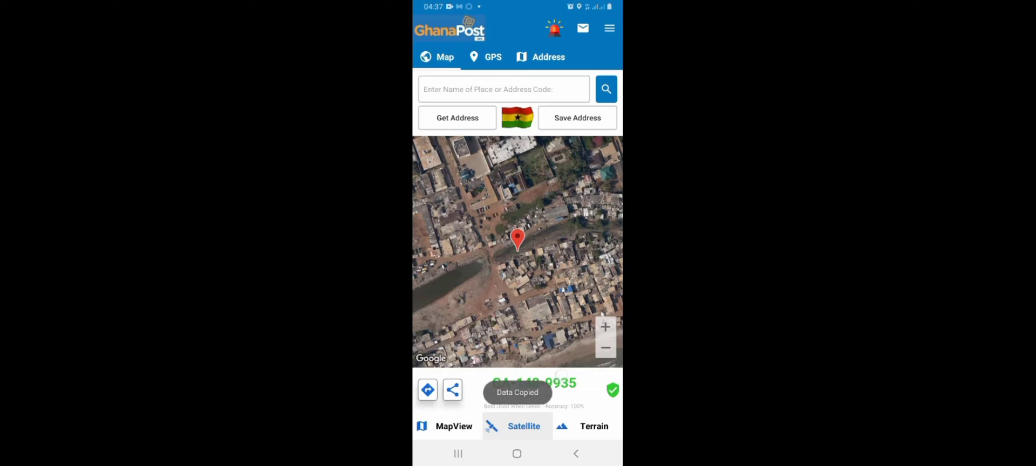
{"action": "left_click", "coordinate": [566, 382]}
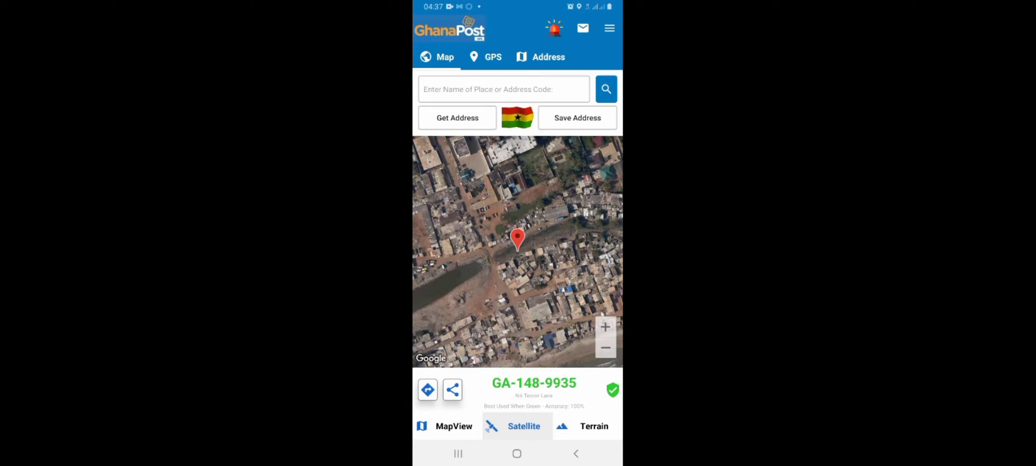
{"action": "left_click_drag", "start_coordinate": [516, 84], "coordinate": [509, 83]}
Step: Search 'national film' and bring up the navigator choice for GL-075-6394
{"action": "left_click", "coordinate": [513, 86]}
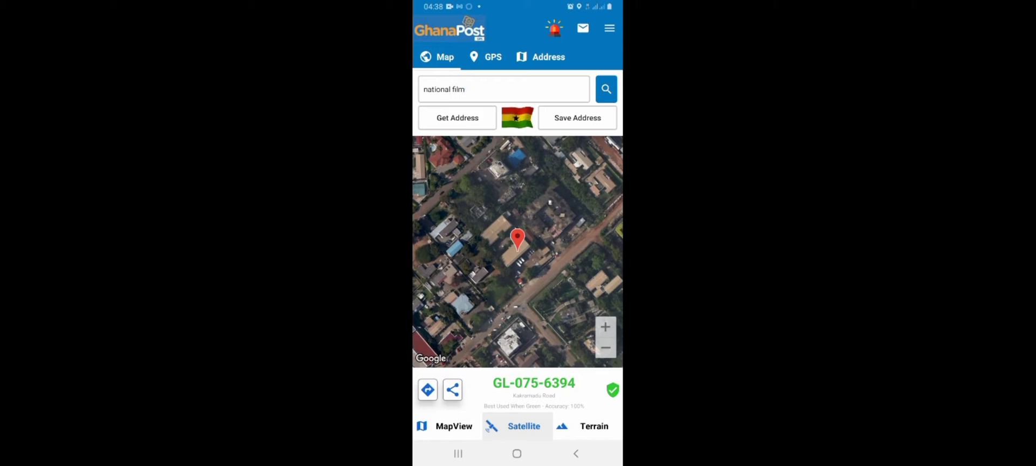
{"action": "left_click", "coordinate": [427, 390]}
{"action": "left_click", "coordinate": [457, 391]}
{"action": "left_click", "coordinate": [428, 390]}
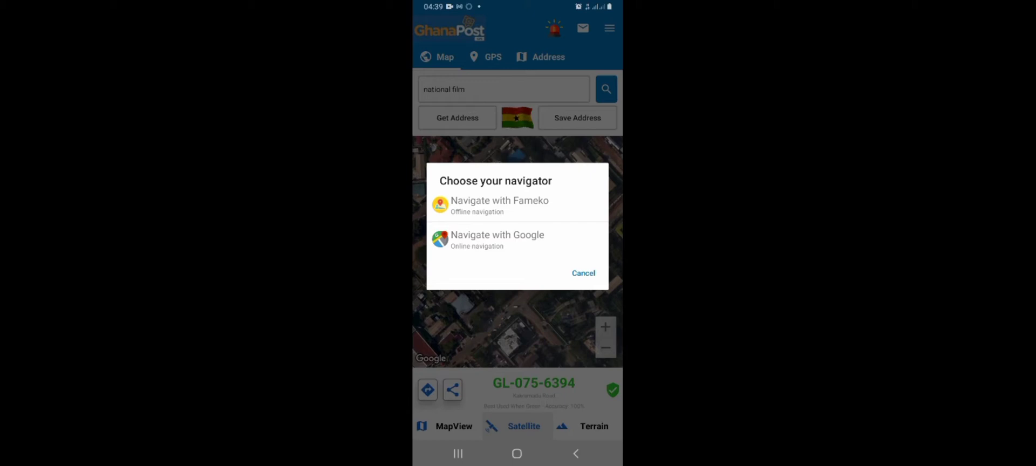
Step: Start Google navigation to the film institute, review the 9 min, 6.4 km route, then minimise it
{"action": "left_click", "coordinate": [497, 238]}
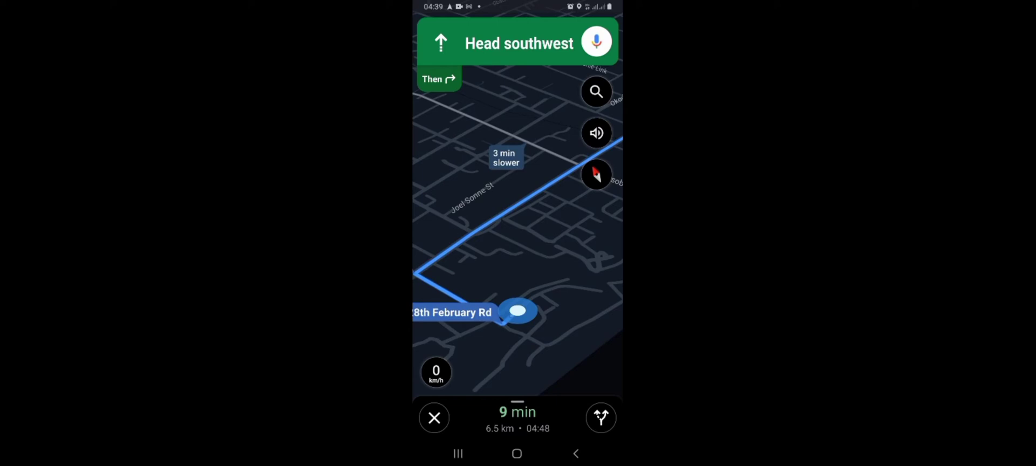
{"action": "scroll", "coordinate": [517, 267], "scroll_direction": "down", "scroll_amount": 2}
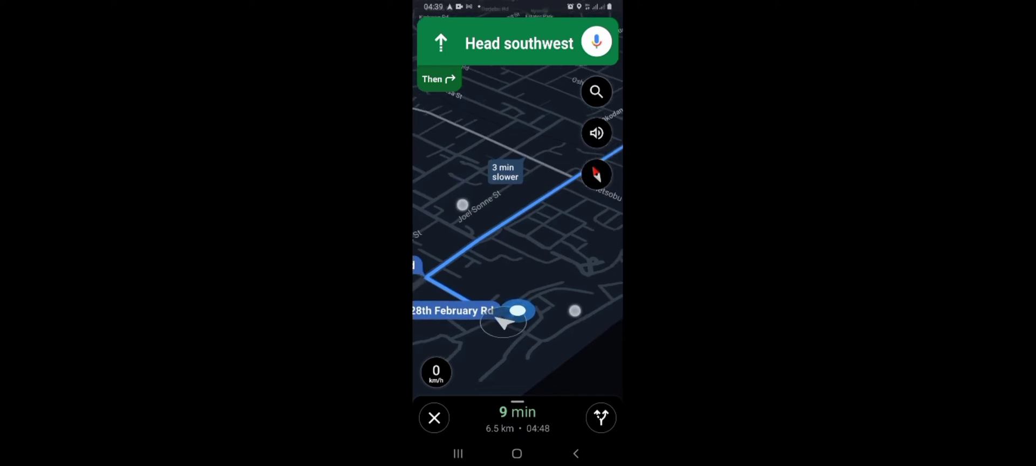
{"action": "scroll", "coordinate": [517, 268], "scroll_direction": "down", "scroll_amount": 2}
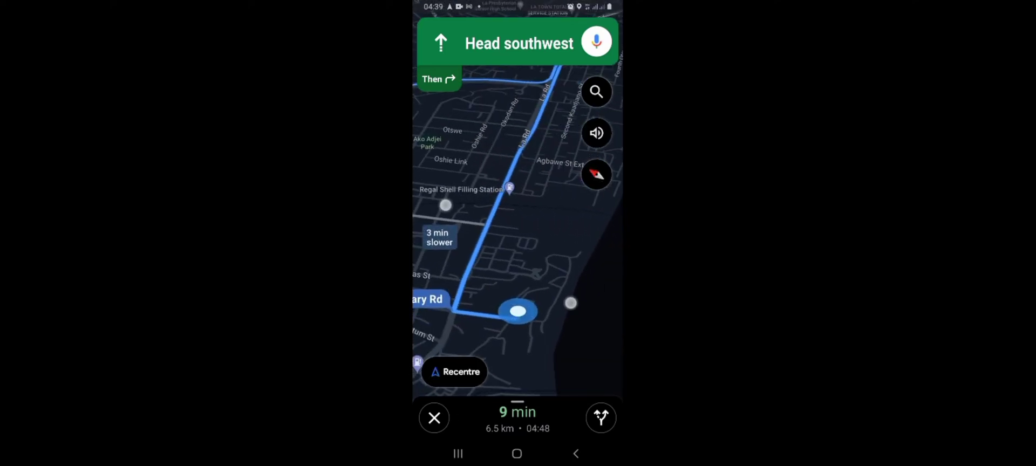
{"action": "scroll", "coordinate": [514, 259], "scroll_direction": "up", "scroll_amount": 2}
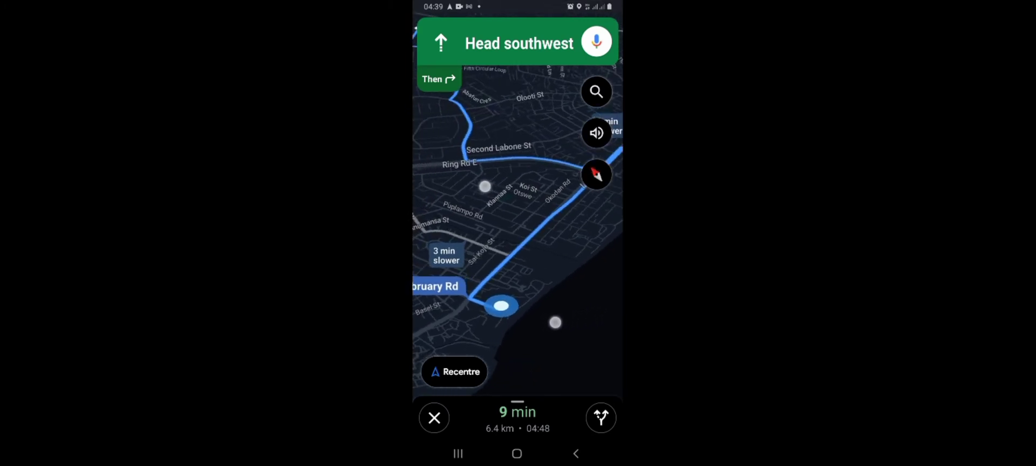
{"action": "scroll", "coordinate": [518, 268], "scroll_direction": "down", "scroll_amount": 2}
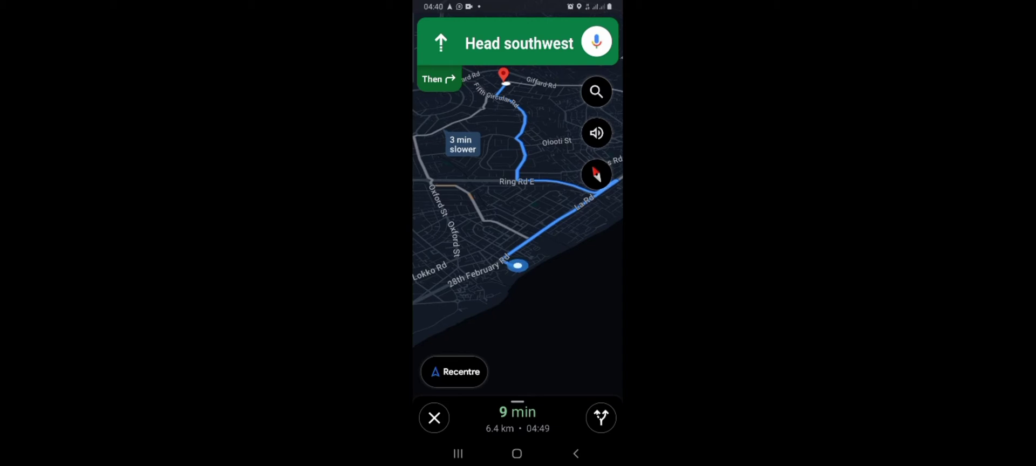
{"action": "left_click", "coordinate": [458, 454]}
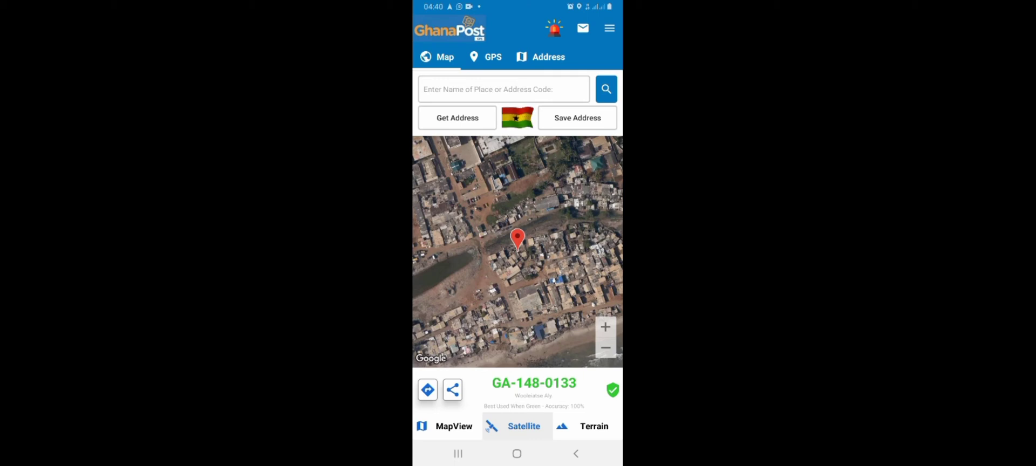
Step: Copy the address GA-148-0133 and paste it into the search box
{"action": "left_click", "coordinate": [554, 384]}
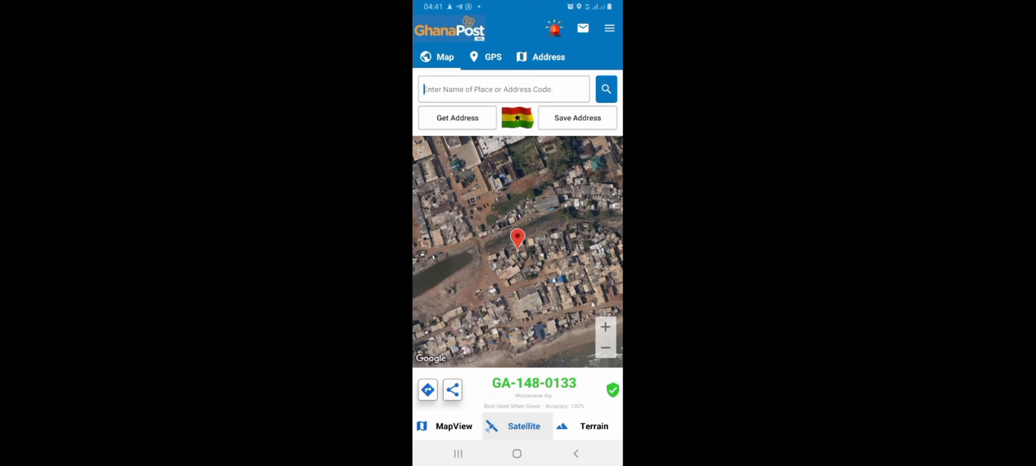
{"action": "left_click", "coordinate": [424, 89]}
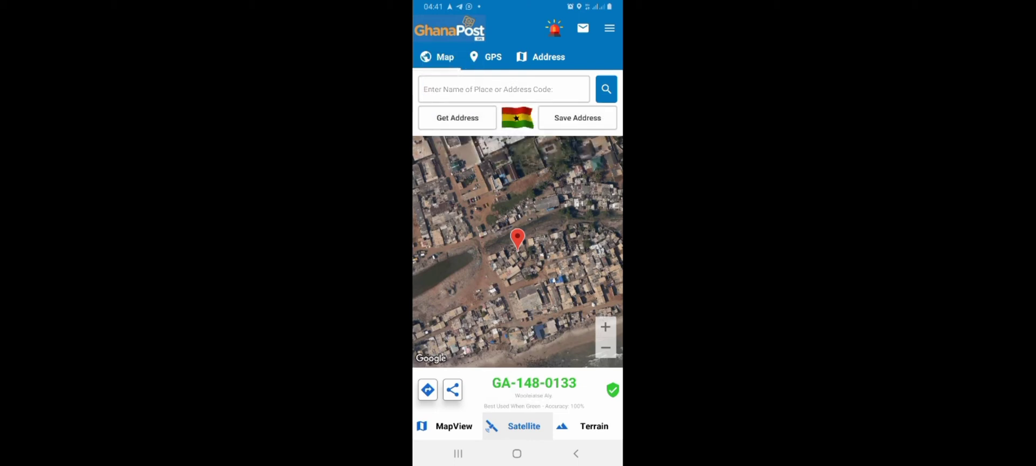
{"action": "left_click", "coordinate": [475, 89]}
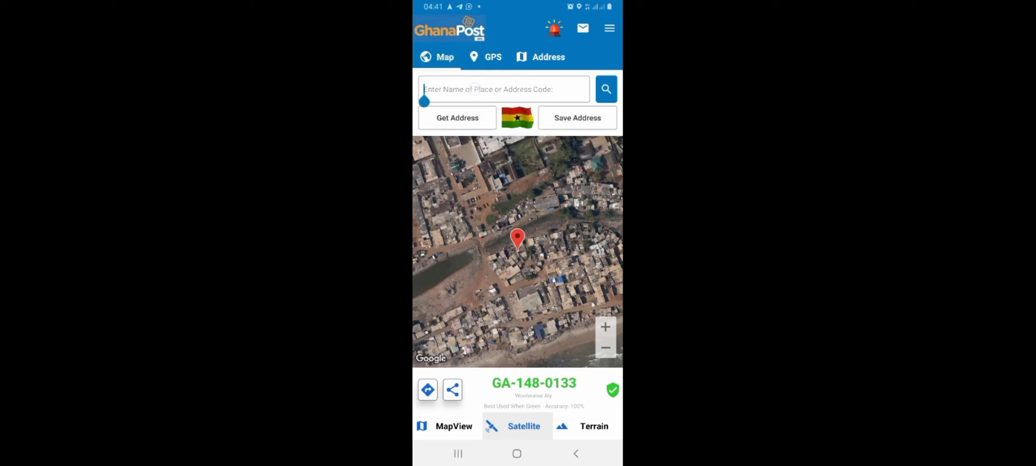
{"action": "left_click", "coordinate": [424, 101]}
{"action": "left_click", "coordinate": [439, 65]}
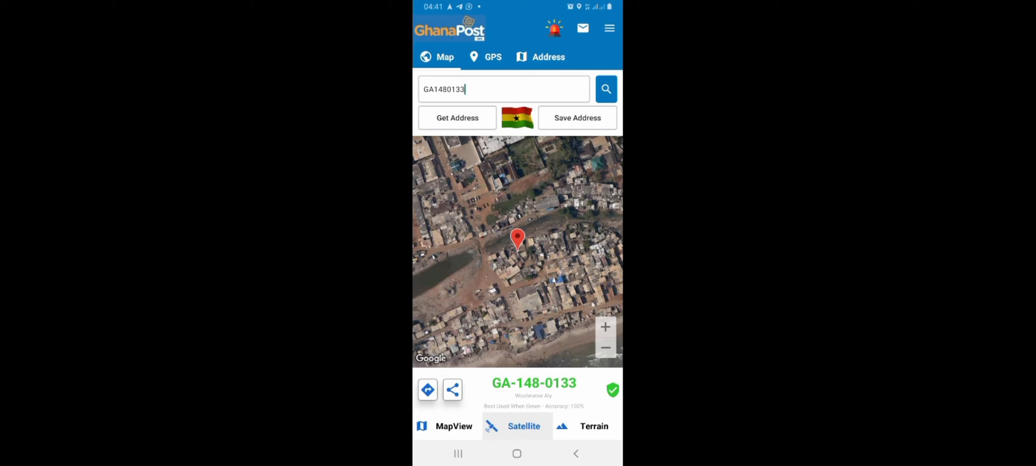
Step: Edit the search entry to GA1580135 to locate GA-158-0135 on the map
{"action": "left_click", "coordinate": [444, 92]}
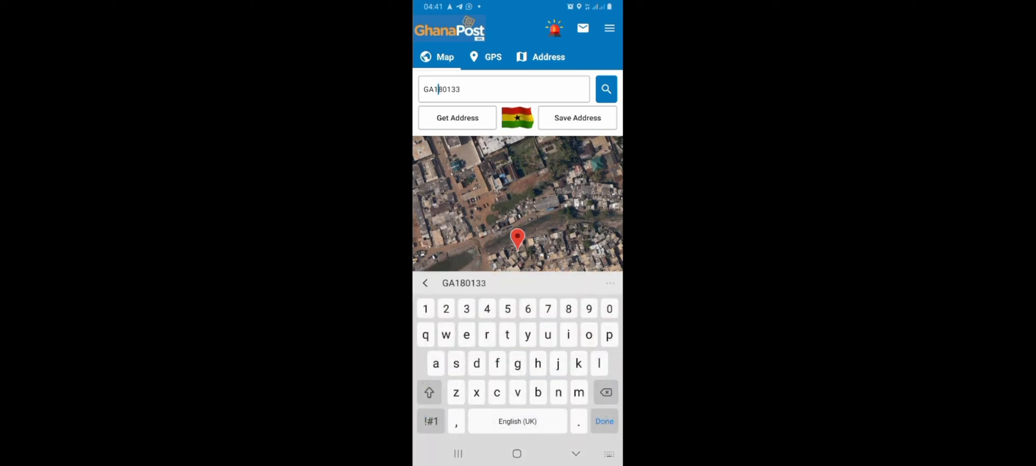
{"action": "type", "text": "5"}
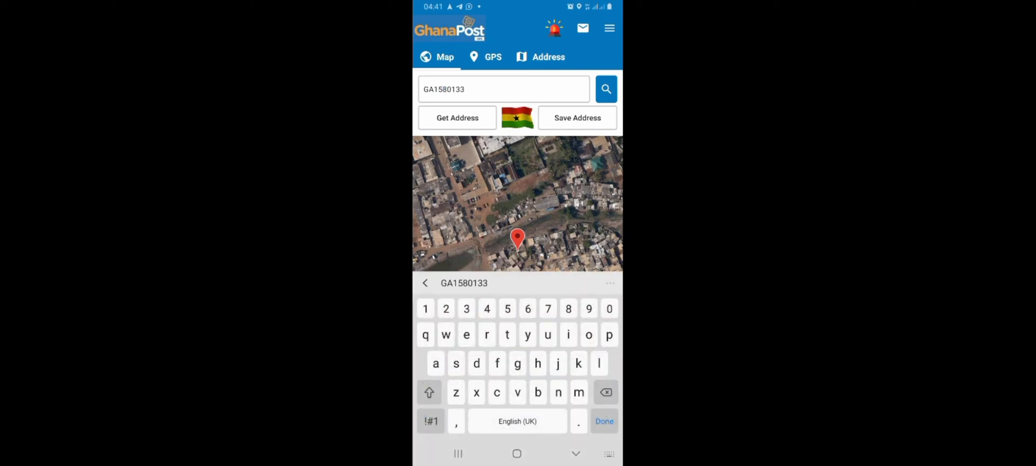
{"action": "left_click", "coordinate": [482, 91]}
{"action": "key", "text": "BackSpace"}
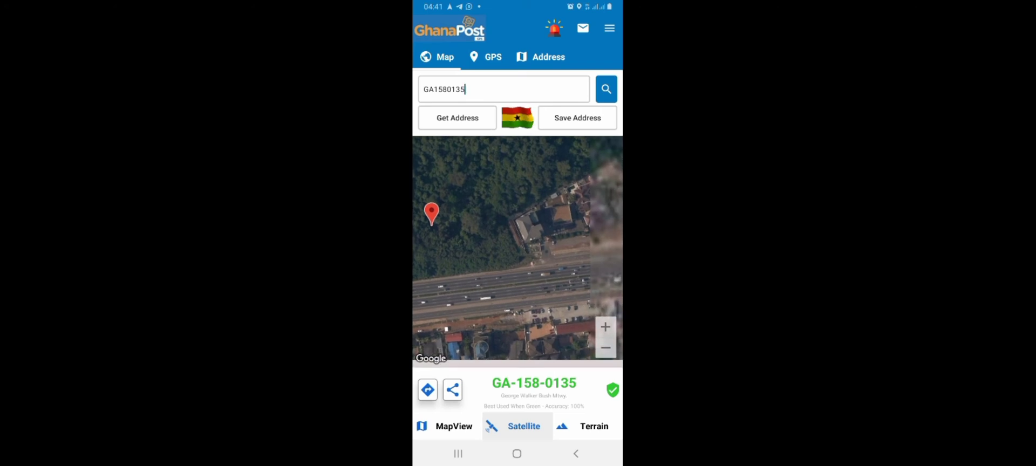
Step: Pan around the GA-158-0135 pin, then choose Navigate with Google from directions
{"action": "mouse_move", "coordinate": [550, 291]}
{"action": "left_mouse_down"}
{"action": "mouse_move", "coordinate": [582, 236]}
{"action": "mouse_move", "coordinate": [604, 245]}
{"action": "left_mouse_up"}
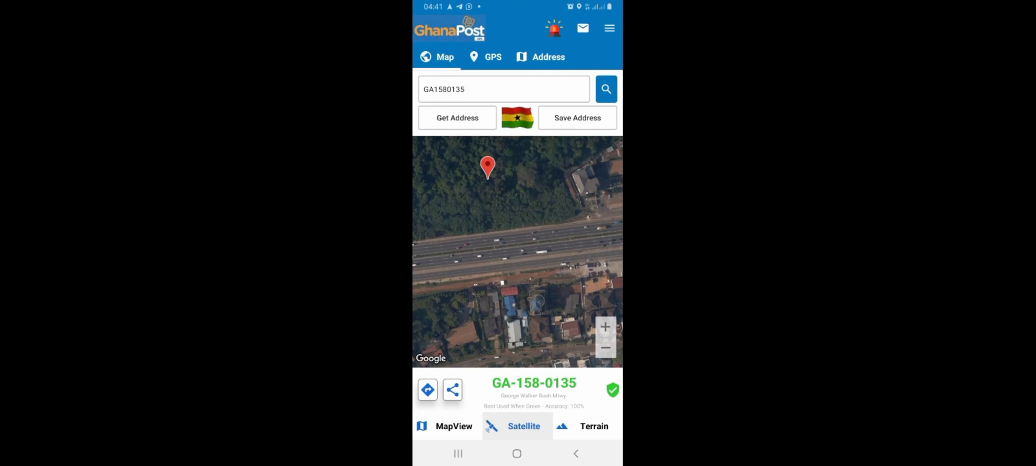
{"action": "left_click", "coordinate": [427, 390]}
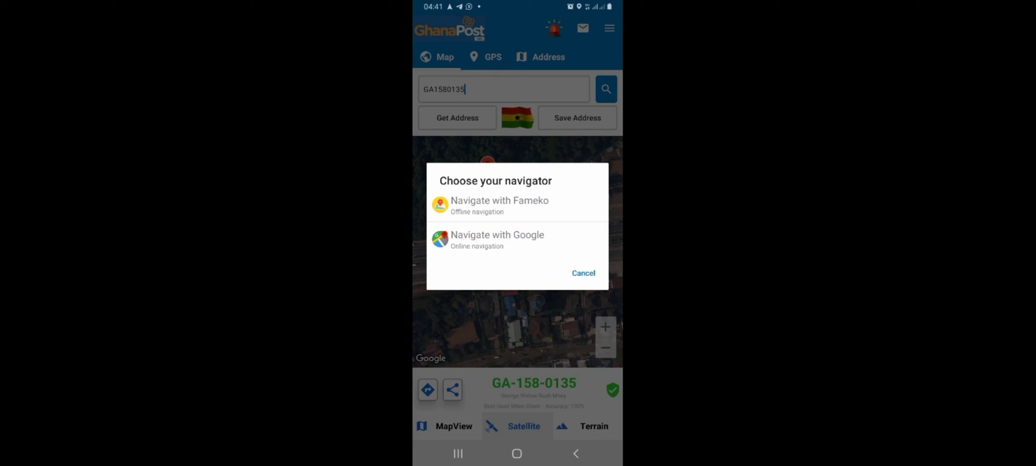
{"action": "left_click", "coordinate": [497, 237]}
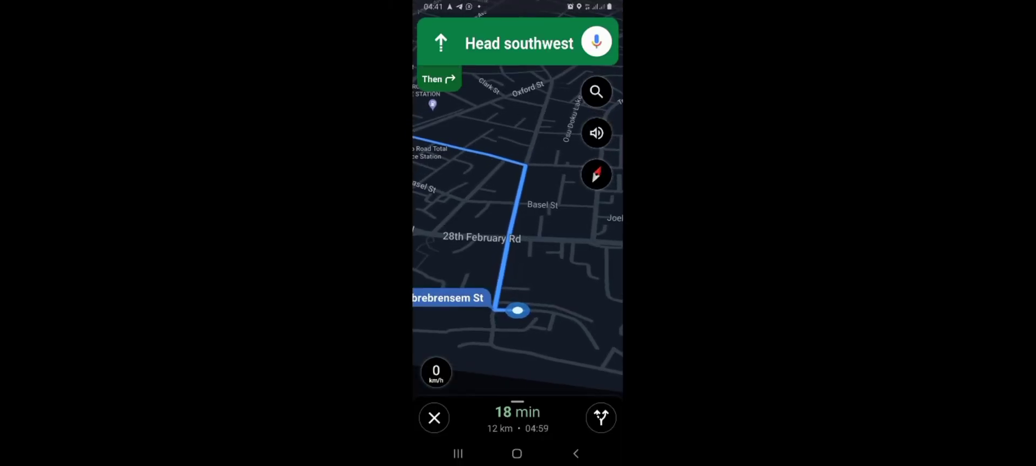
Step: Pan the navigation map along the blue route toward Liberation Rd
{"action": "scroll", "coordinate": [554, 232], "scroll_direction": "down", "scroll_amount": 3}
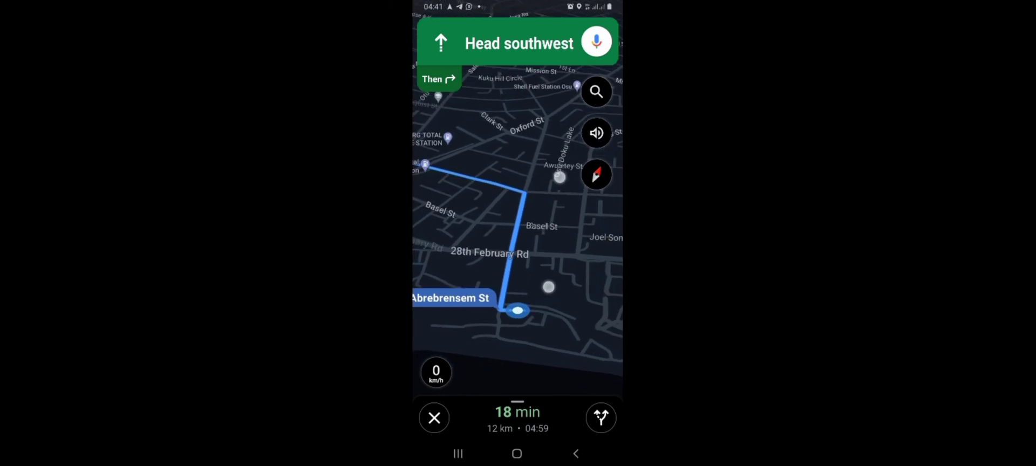
{"action": "left_click_drag", "start_coordinate": [560, 177], "coordinate": [580, 235]}
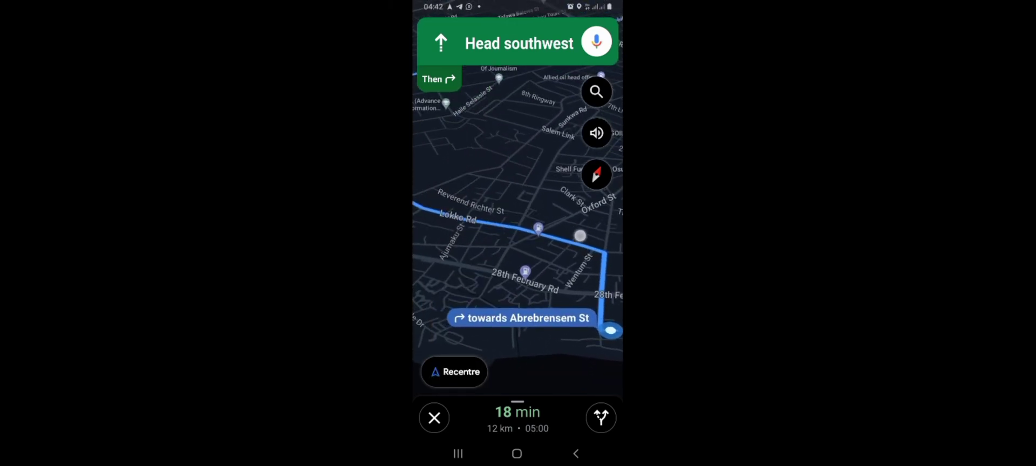
{"action": "left_click", "coordinate": [454, 372]}
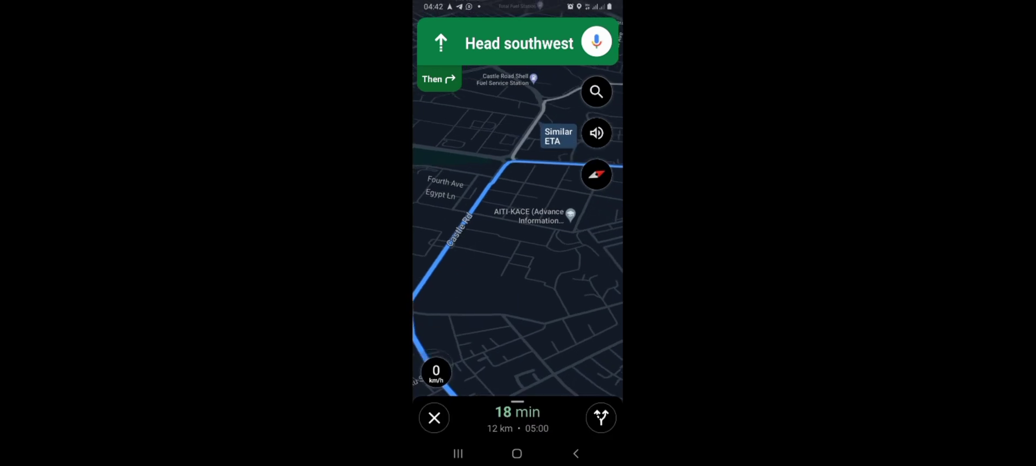
{"action": "left_click_drag", "start_coordinate": [514, 234], "coordinate": [566, 270]}
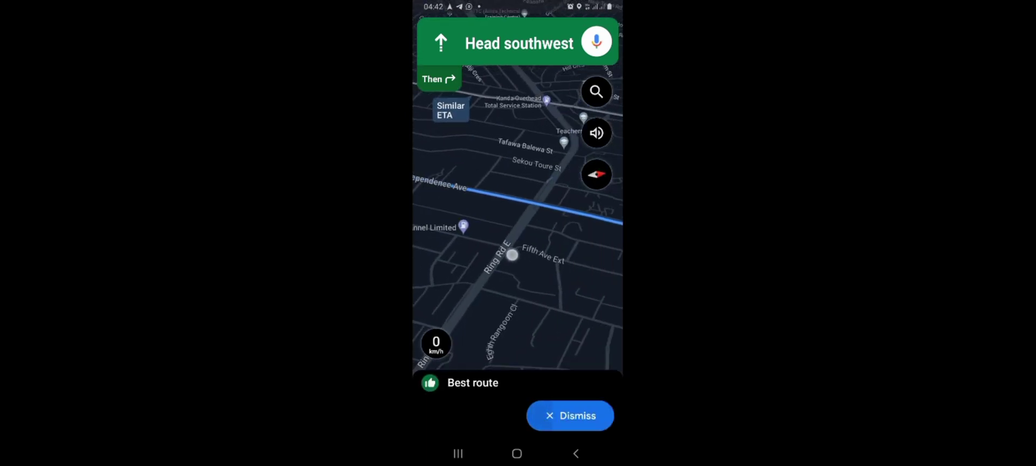
{"action": "left_click_drag", "start_coordinate": [512, 255], "coordinate": [440, 255]}
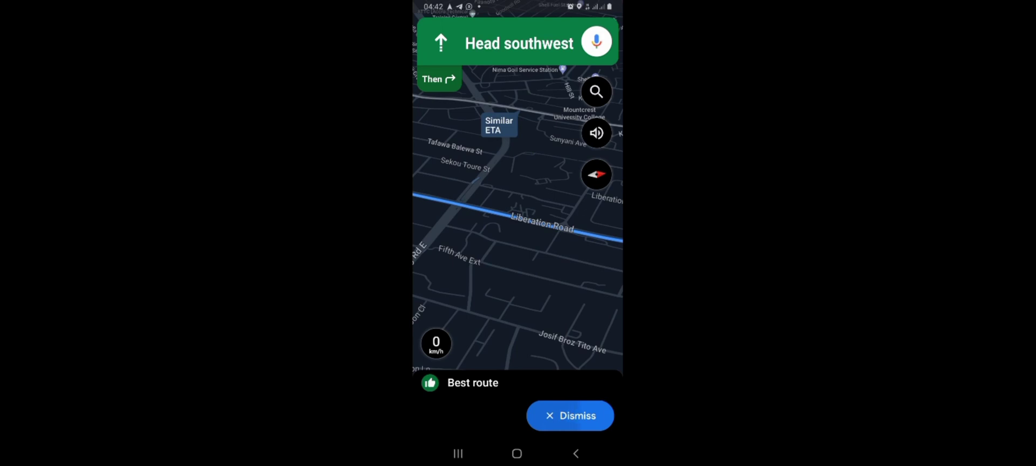
{"action": "left_click_drag", "start_coordinate": [538, 263], "coordinate": [446, 263]}
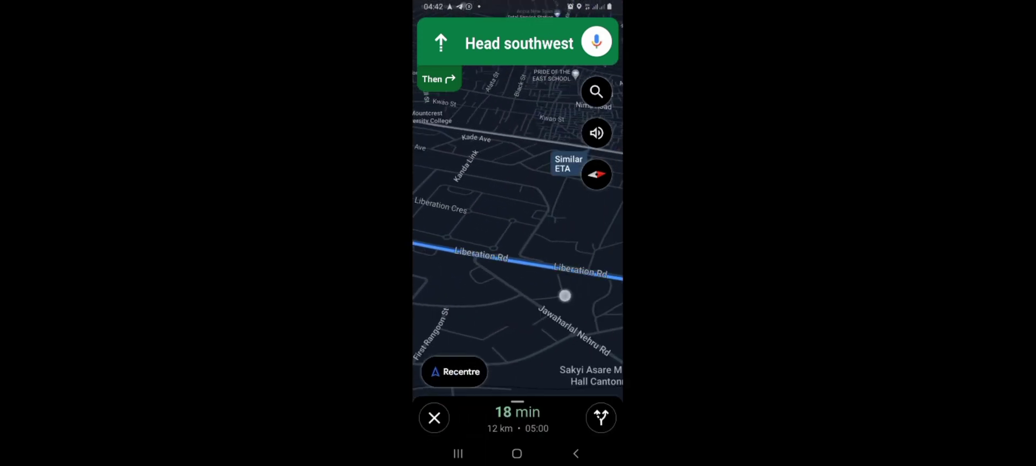
{"action": "left_click_drag", "start_coordinate": [565, 296], "coordinate": [540, 345]}
Step: Follow the route past Achimota Road and Lumumba St to the destination pin near Ayawaso
{"action": "left_click_drag", "start_coordinate": [522, 139], "coordinate": [467, 185]}
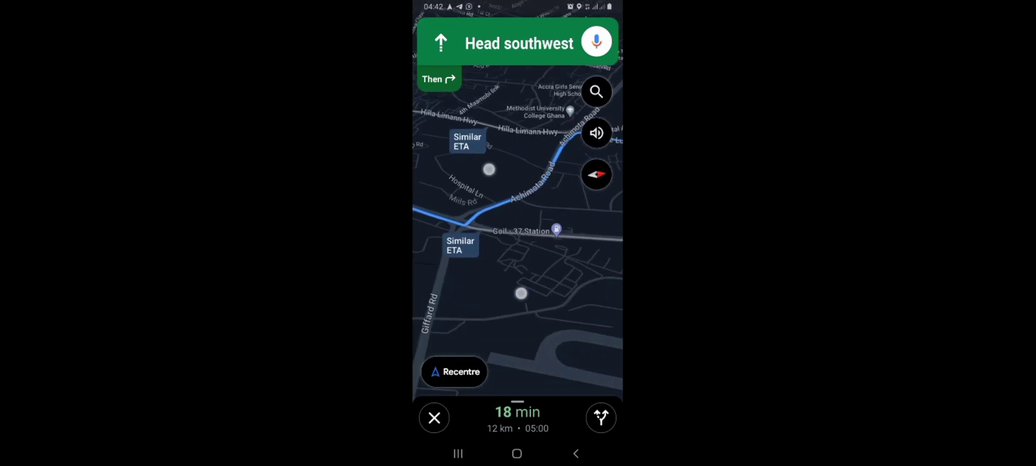
{"action": "left_click_drag", "start_coordinate": [521, 282], "coordinate": [456, 248]}
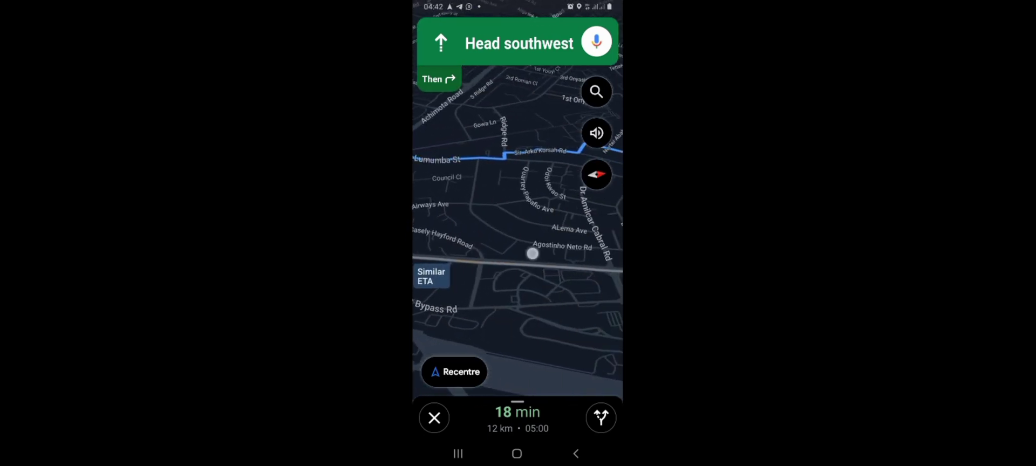
{"action": "left_click_drag", "start_coordinate": [530, 251], "coordinate": [576, 314]}
{"action": "left_click_drag", "start_coordinate": [454, 282], "coordinate": [464, 351]}
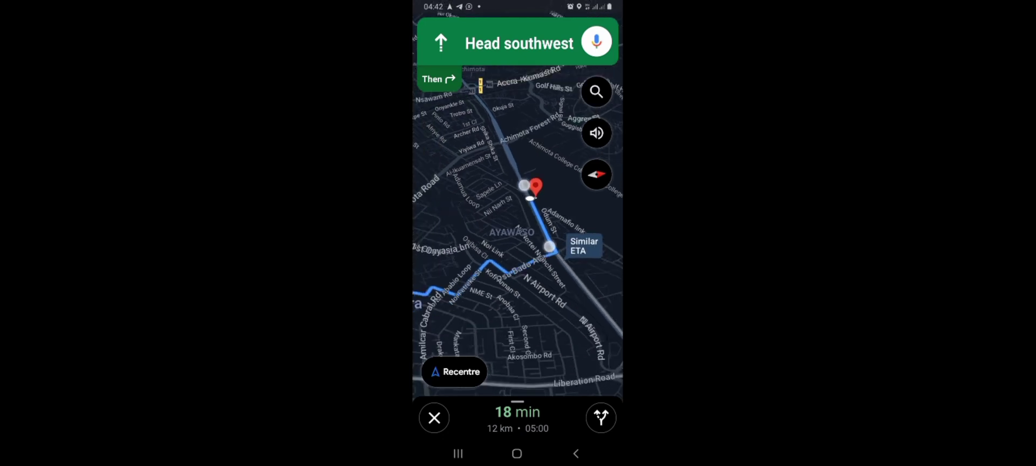
{"action": "left_click_drag", "start_coordinate": [524, 185], "coordinate": [528, 196]}
{"action": "left_click_drag", "start_coordinate": [550, 247], "coordinate": [541, 227]}
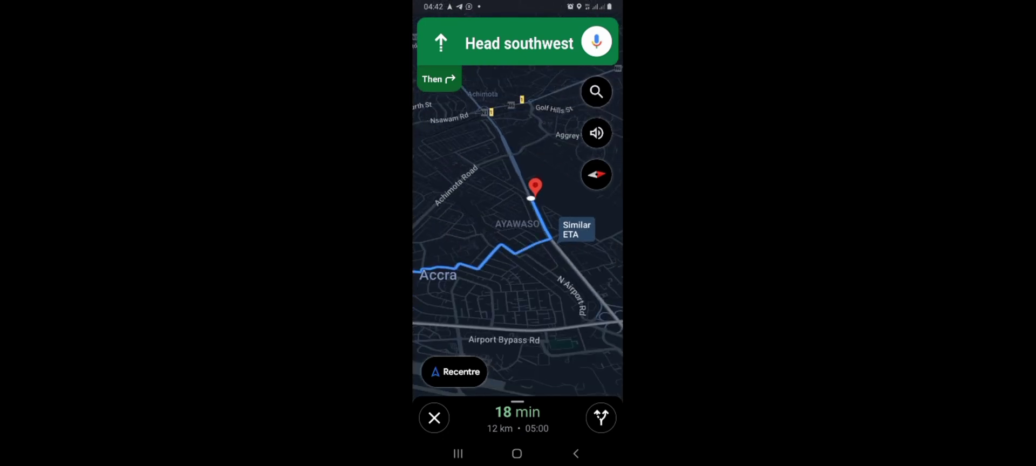